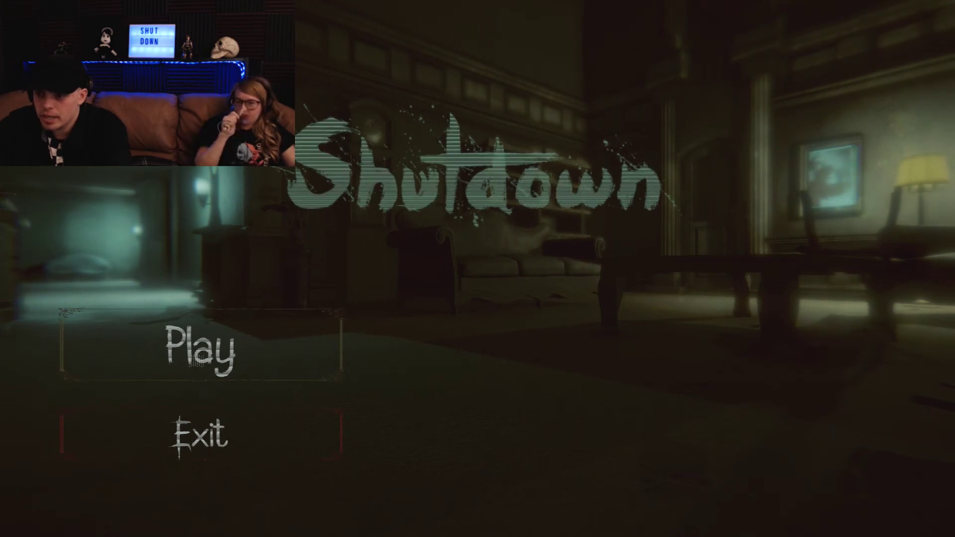
pyautogui.click(200, 348)
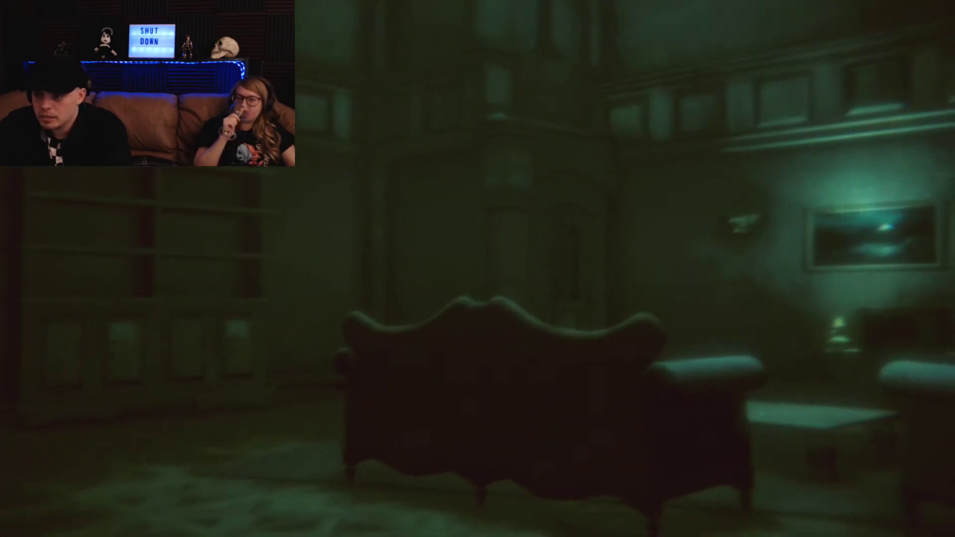